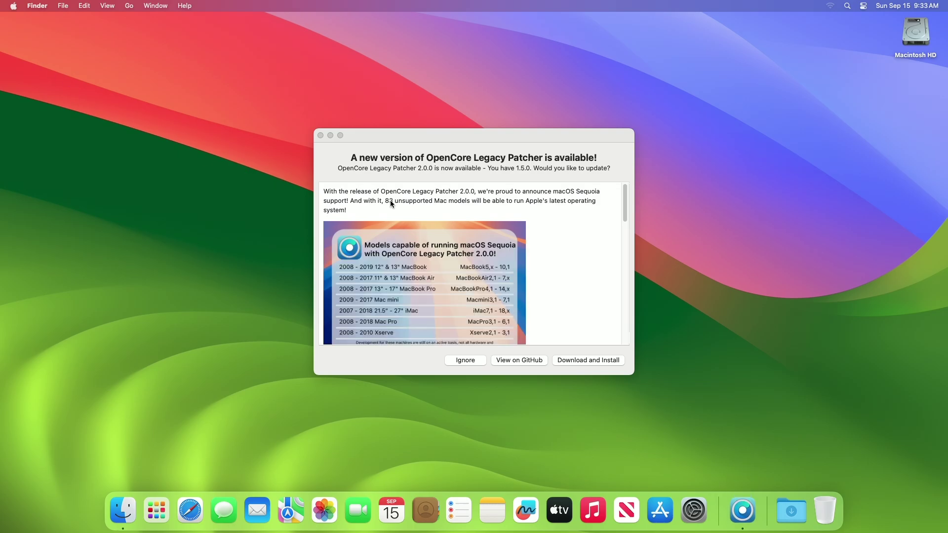
Make the dialog offering version 2.0.0 over the installed 1.5.0 the active window.
{"action": "left_click", "coordinate": [614, 176]}
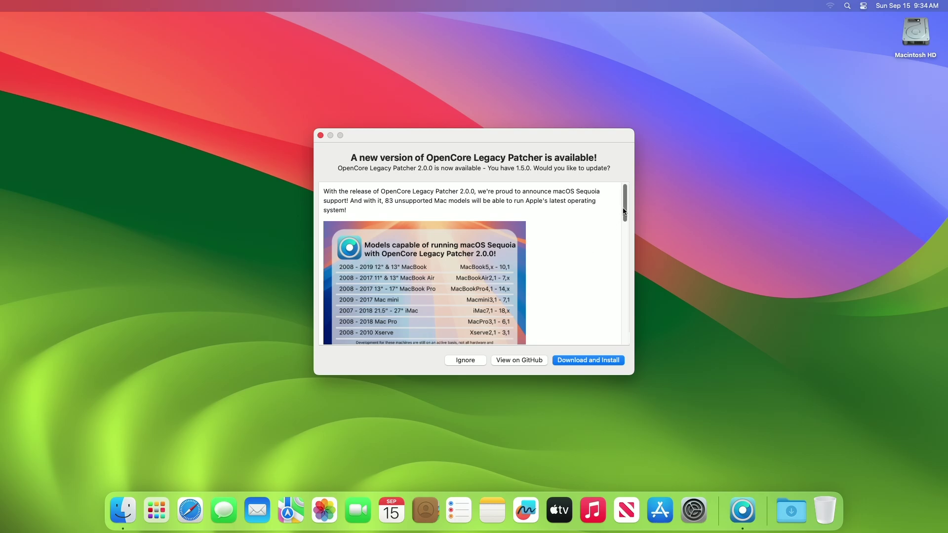
{"action": "scroll", "coordinate": [623, 213], "scroll_direction": "down", "scroll_amount": 2}
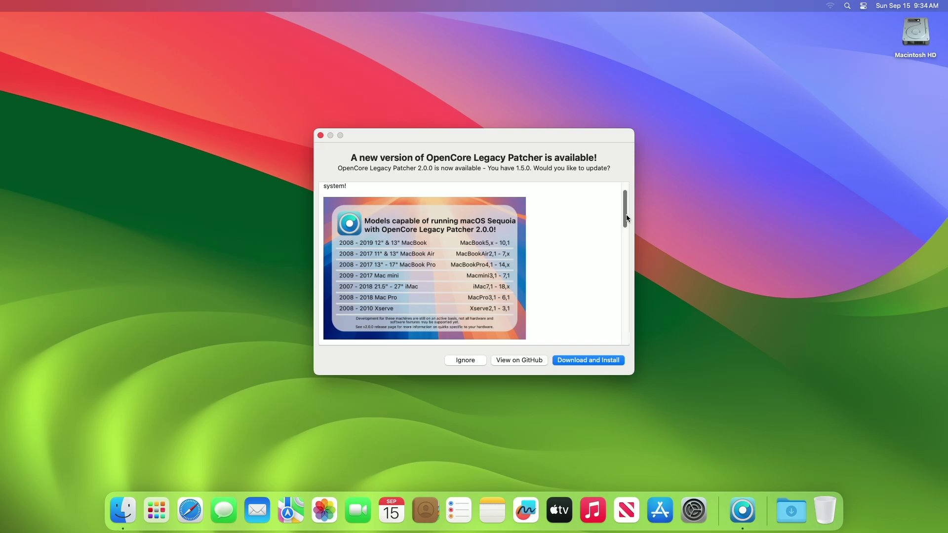
{"action": "left_click_drag", "start_coordinate": [626, 214], "coordinate": [626, 255]}
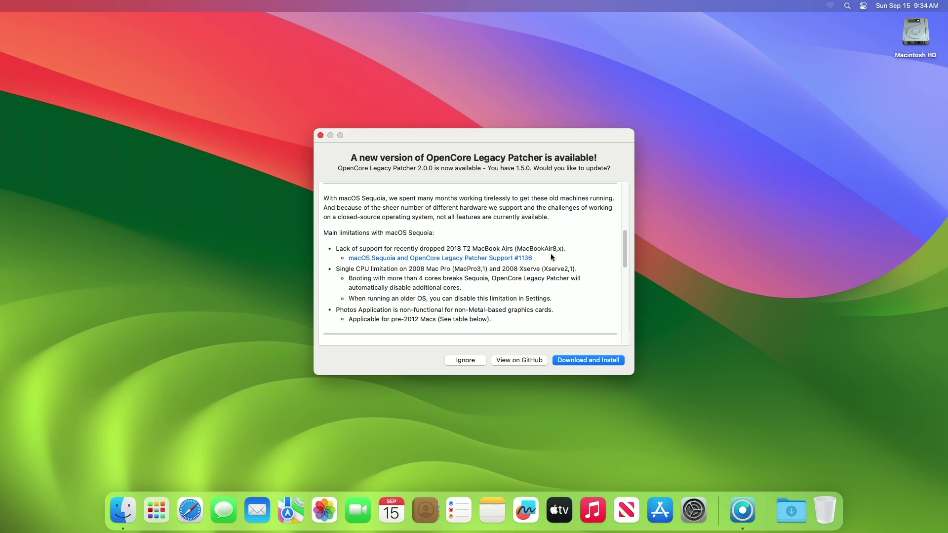
{"action": "scroll", "coordinate": [624, 255], "scroll_direction": "down", "scroll_amount": 1}
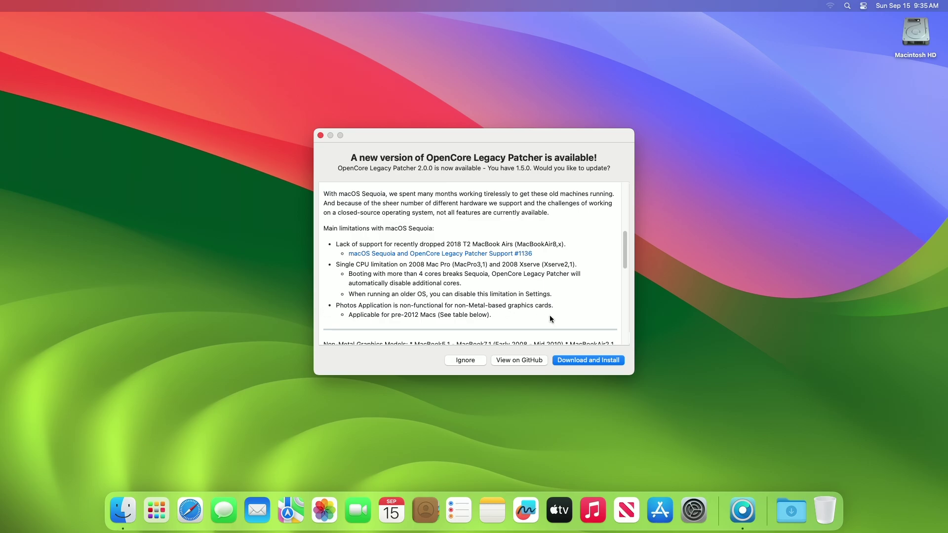
{"action": "left_click_drag", "start_coordinate": [626, 262], "coordinate": [624, 284]}
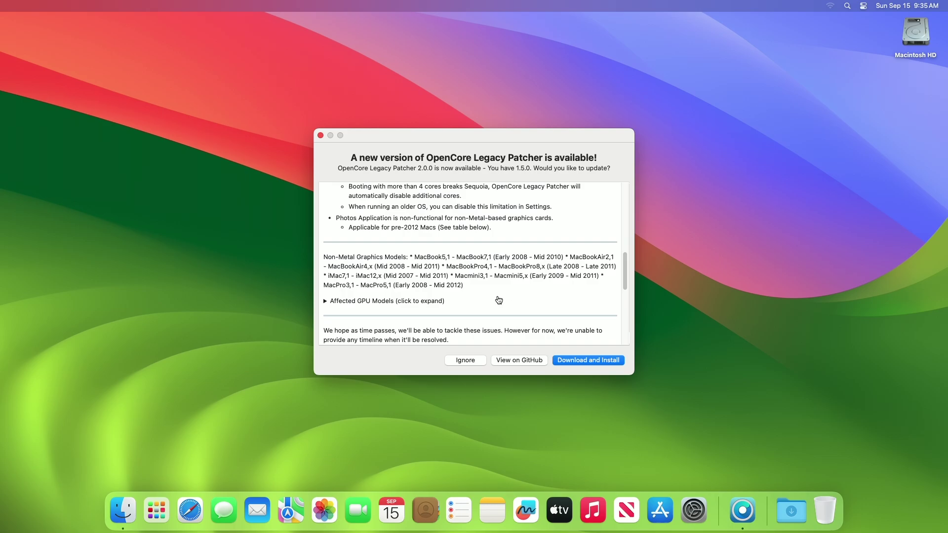
Expand the Affected GPU Models table, then scroll down to the donation section and Full Changelog.
{"action": "left_click", "coordinate": [324, 301]}
{"action": "scroll", "coordinate": [625, 262], "scroll_direction": "down", "scroll_amount": 4}
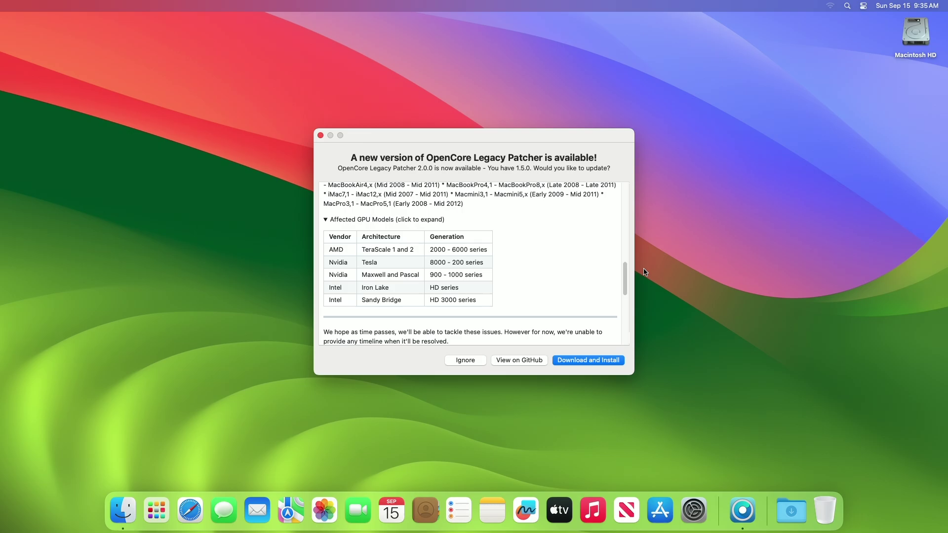
{"action": "left_click_drag", "start_coordinate": [625, 274], "coordinate": [624, 299]}
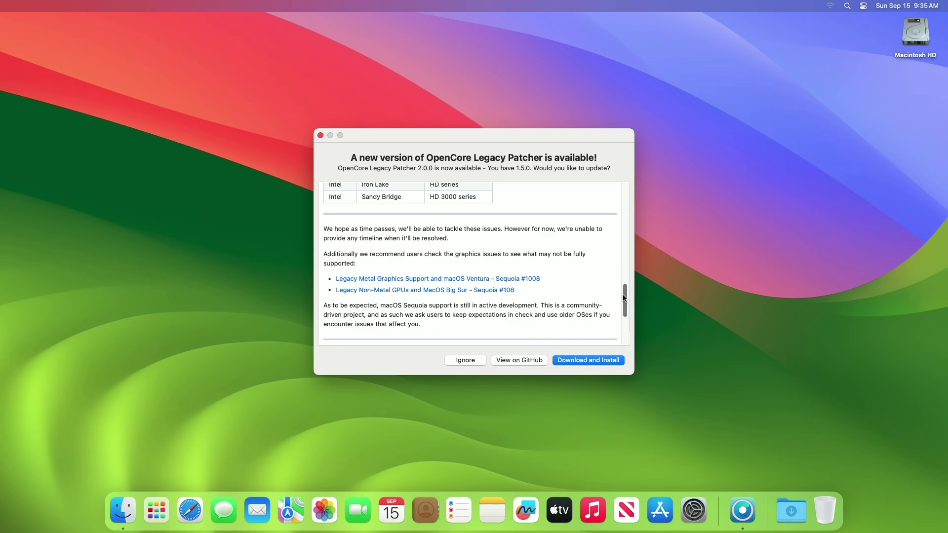
{"action": "left_click_drag", "start_coordinate": [623, 298], "coordinate": [626, 324]}
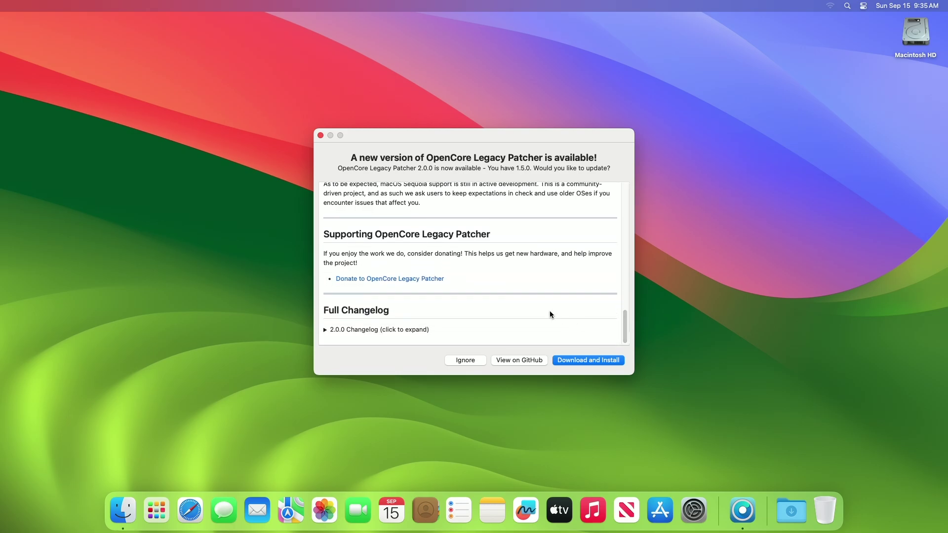
Expand the 2.0.0 Changelog and read entries like AMD Navi MXM detection and early Sequoia support.
{"action": "left_click", "coordinate": [324, 329]}
{"action": "left_click_drag", "start_coordinate": [624, 264], "coordinate": [623, 284]}
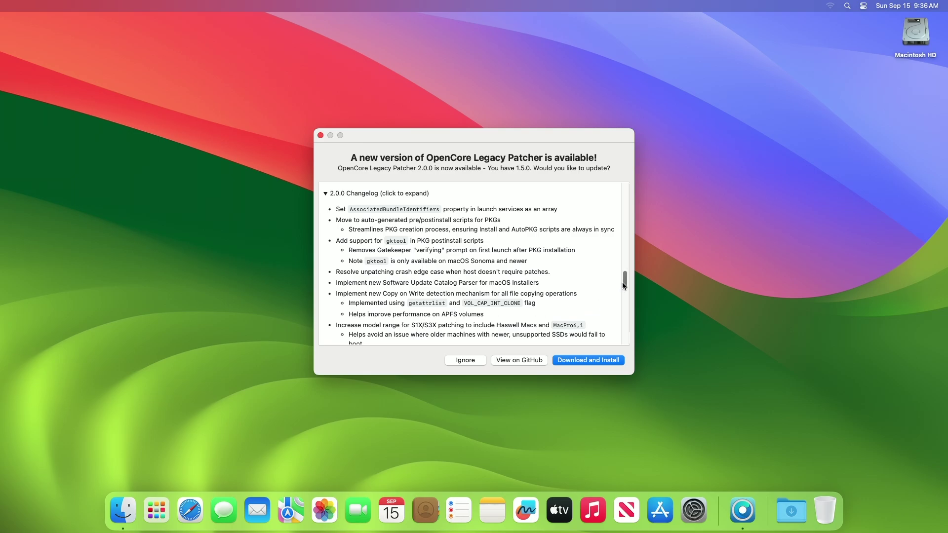
{"action": "left_click_drag", "start_coordinate": [622, 282], "coordinate": [623, 290]}
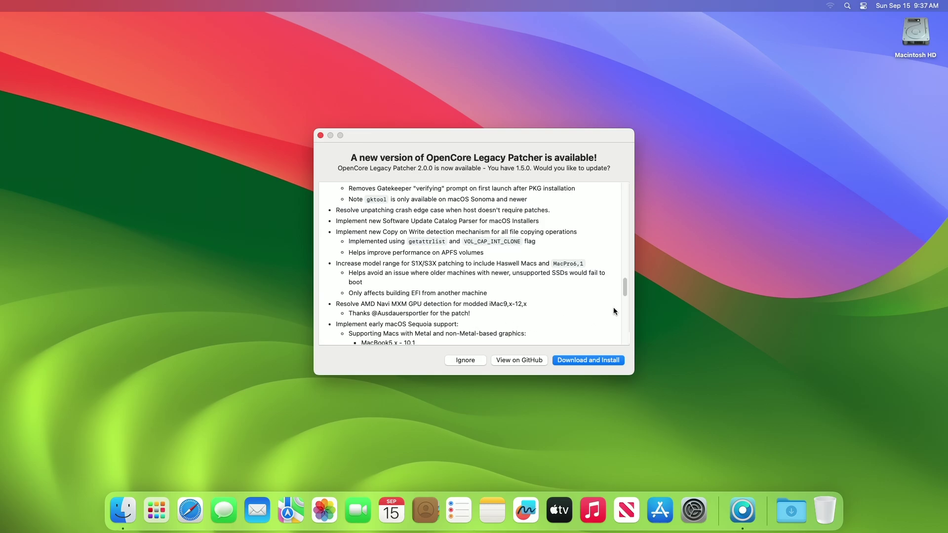
Read through the rest of the 2.0.0 release notes, then return to the top of the update prompt.
{"action": "left_click_drag", "start_coordinate": [624, 291], "coordinate": [623, 307]}
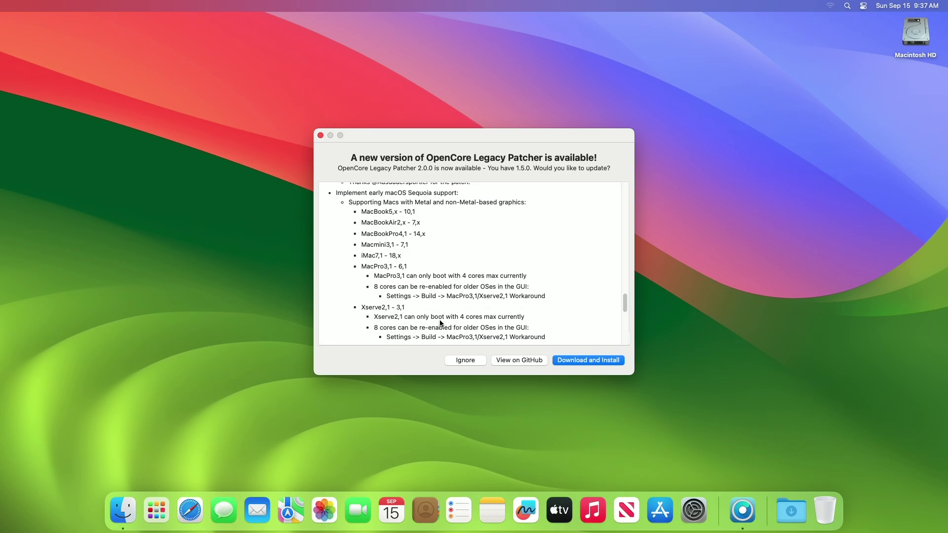
{"action": "left_click_drag", "start_coordinate": [626, 305], "coordinate": [626, 313]}
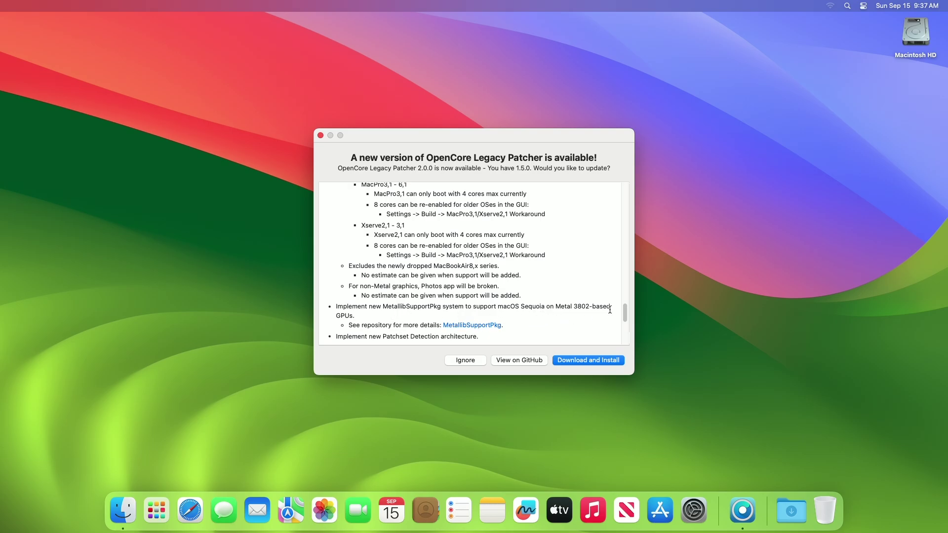
{"action": "left_click_drag", "start_coordinate": [624, 311], "coordinate": [623, 326]}
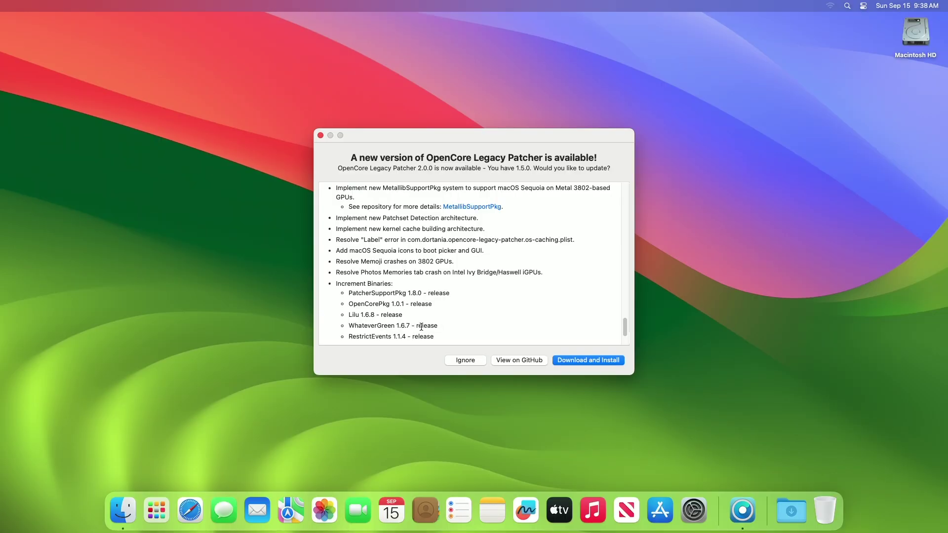
{"action": "scroll", "coordinate": [421, 327], "scroll_direction": "up", "scroll_amount": 5}
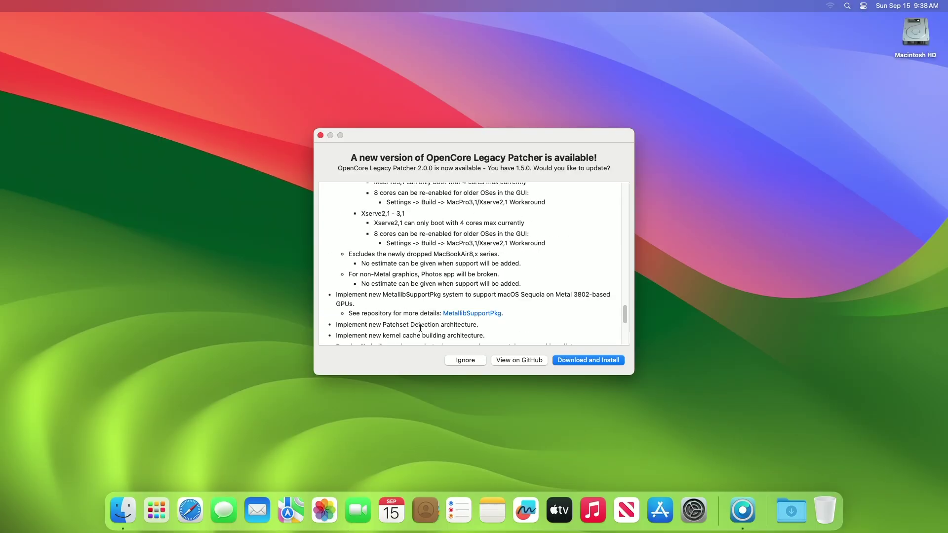
{"action": "scroll", "coordinate": [500, 314], "scroll_direction": "down", "scroll_amount": 3}
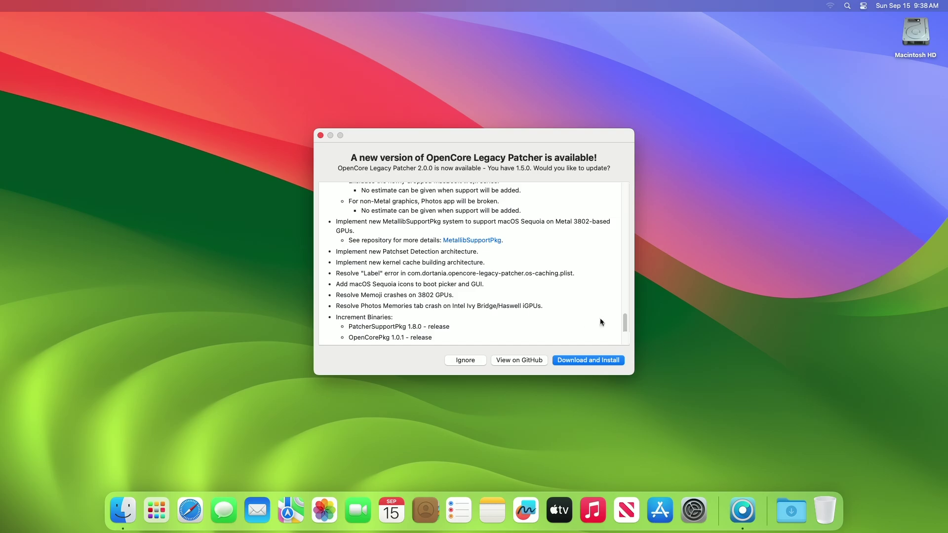
{"action": "scroll", "coordinate": [628, 321], "scroll_direction": "down", "scroll_amount": 2}
{"action": "scroll", "coordinate": [626, 328], "scroll_direction": "down", "scroll_amount": 3}
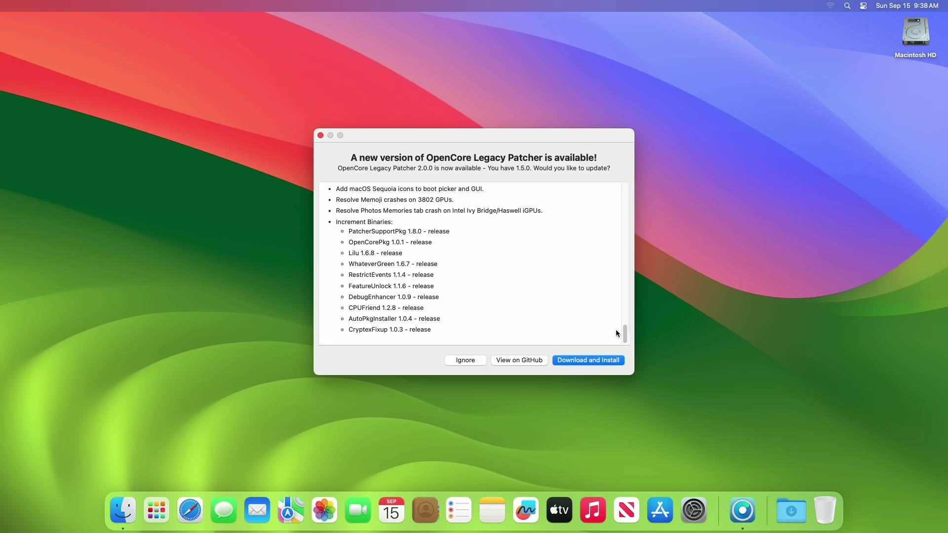
{"action": "left_click_drag", "start_coordinate": [626, 336], "coordinate": [639, 192]}
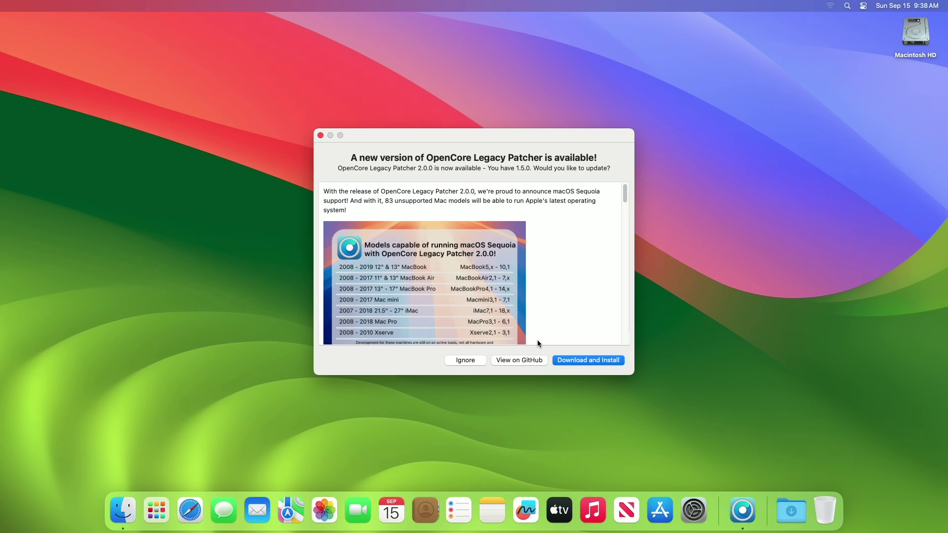
Download and install OpenCore Legacy Patcher 2.0.0 and wait for the app to relaunch.
{"action": "left_click", "coordinate": [567, 360]}
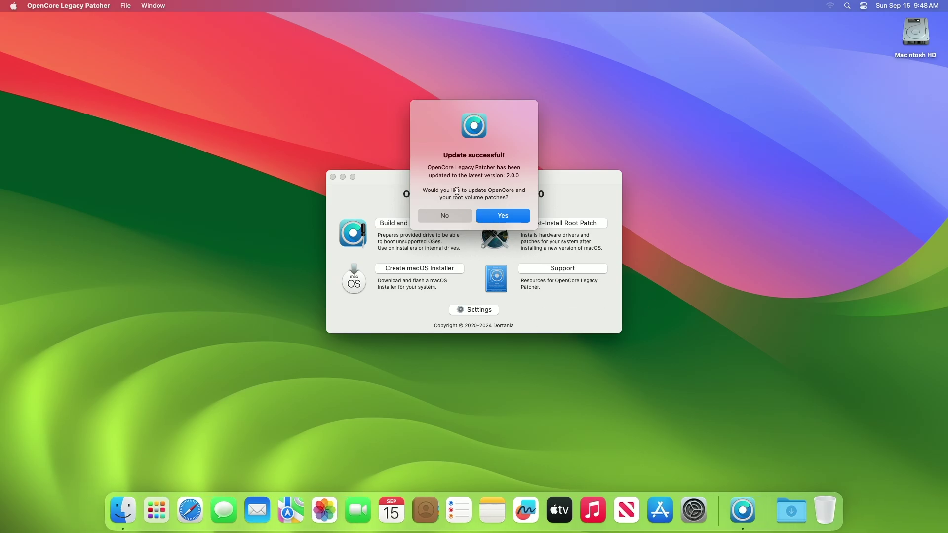
Accept the OpenCore update and install the new Macmini7,1 build to disk0's disk0s1 EFI partition.
{"action": "left_click", "coordinate": [498, 218]}
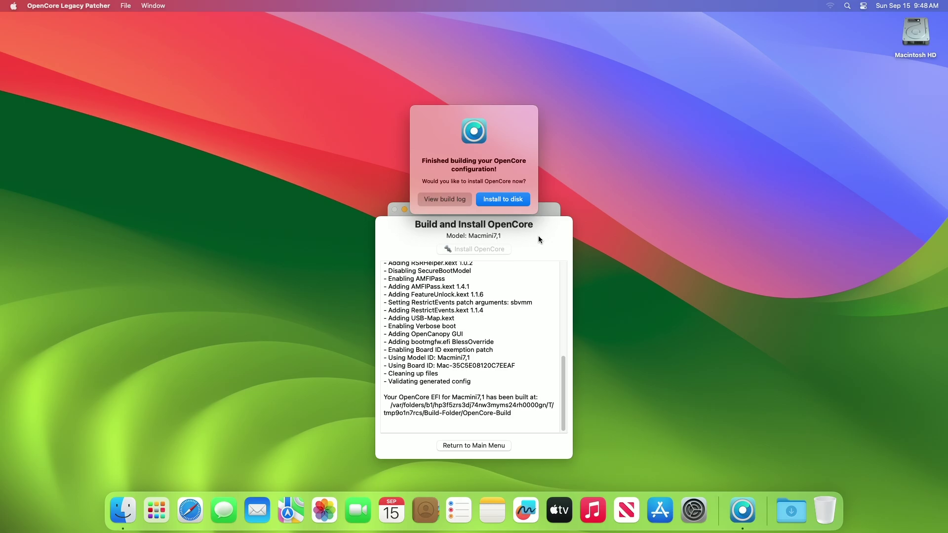
{"action": "left_click", "coordinate": [507, 200]}
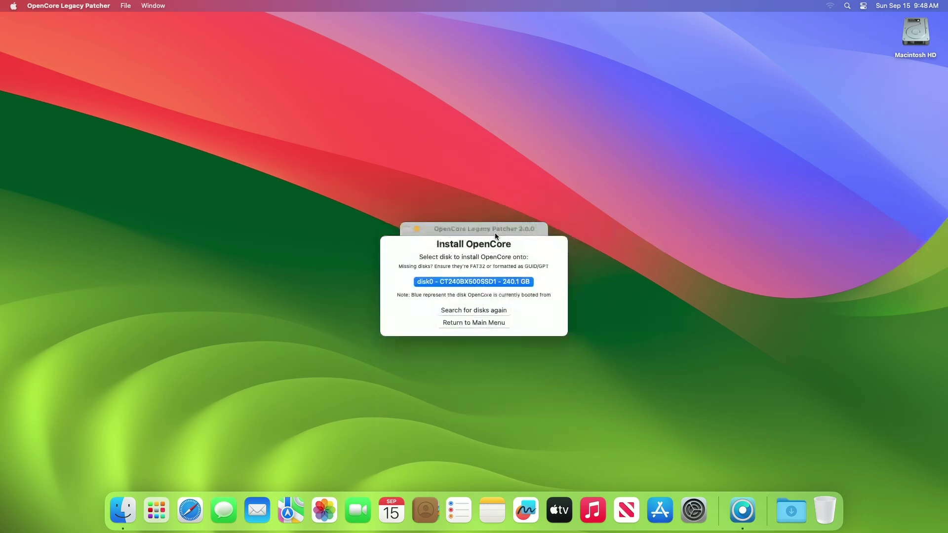
{"action": "left_click", "coordinate": [491, 274]}
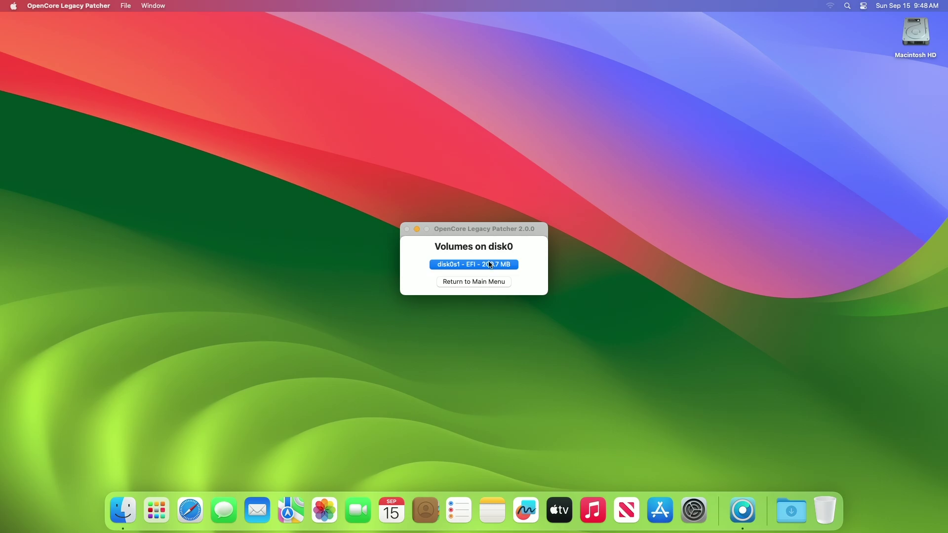
{"action": "left_click", "coordinate": [489, 264]}
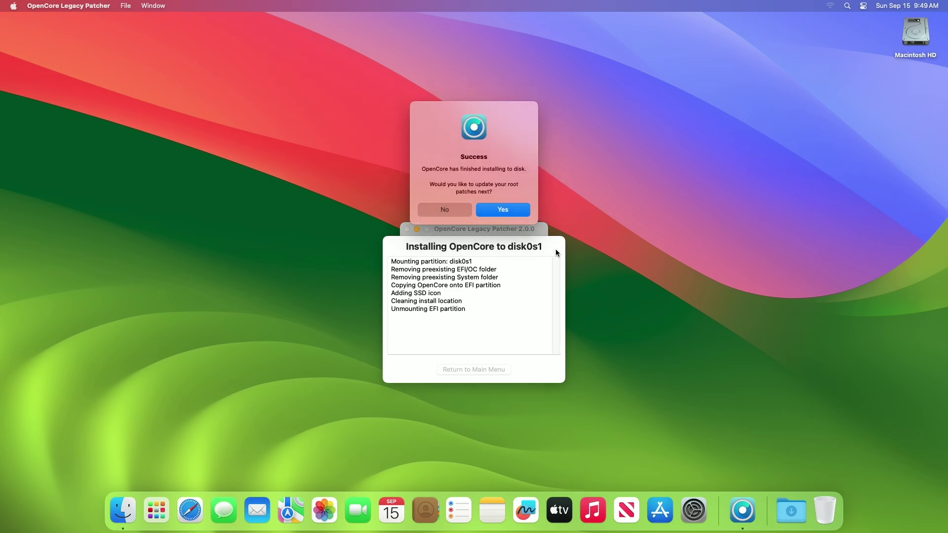
Go on to root patching and apply the Intel Haswell graphics and Modern Wireless patches.
{"action": "left_click", "coordinate": [503, 209]}
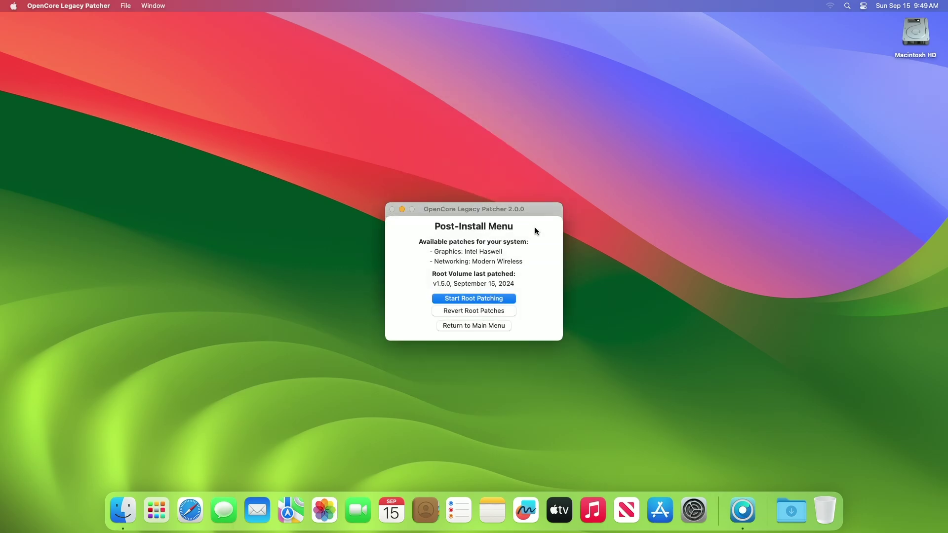
{"action": "left_click", "coordinate": [499, 299]}
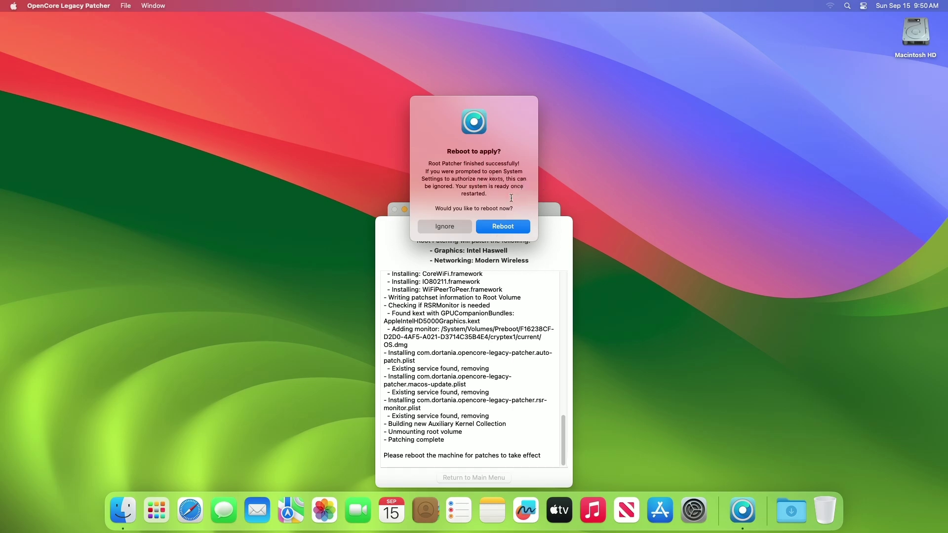
Restart now to apply the patches, then boot Macintosh HD from the OpenCore picker.
{"action": "left_click", "coordinate": [516, 233]}
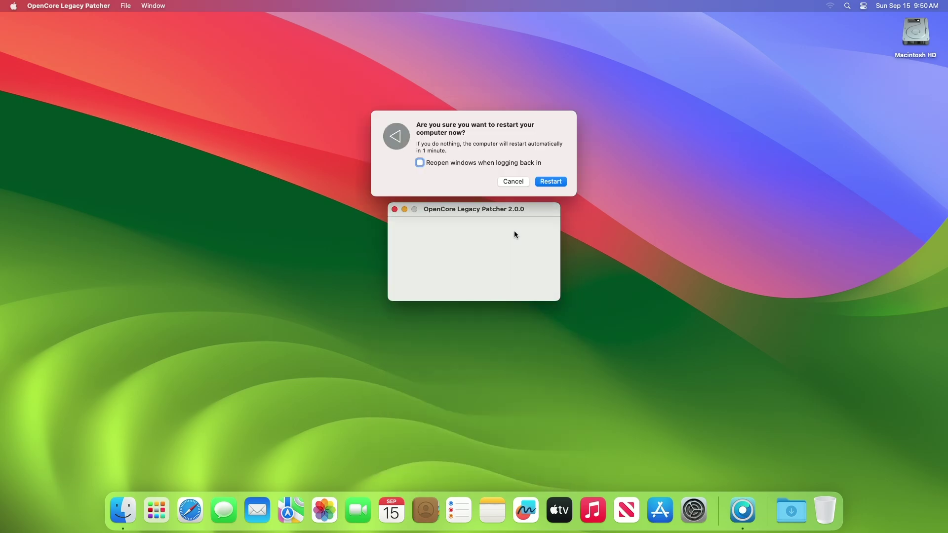
{"action": "left_click", "coordinate": [550, 183]}
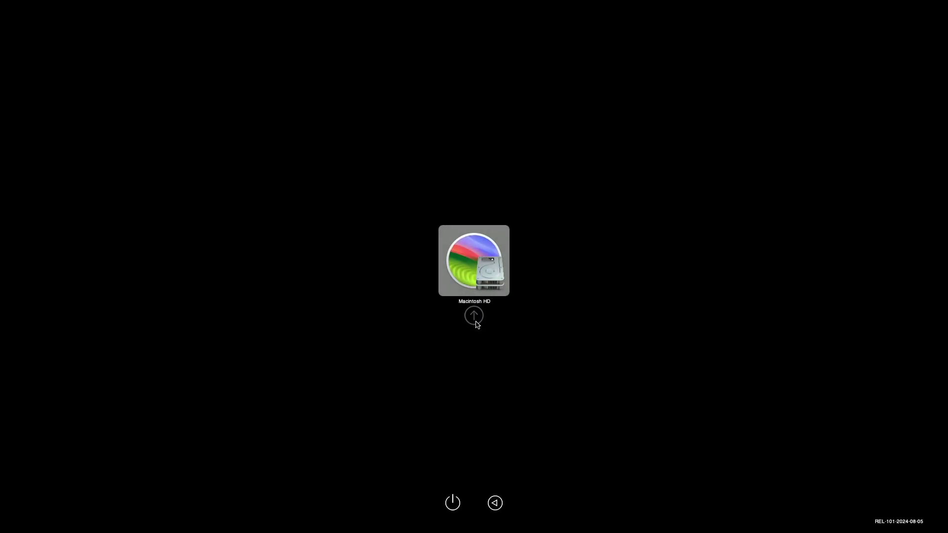
{"action": "left_click", "coordinate": [475, 320]}
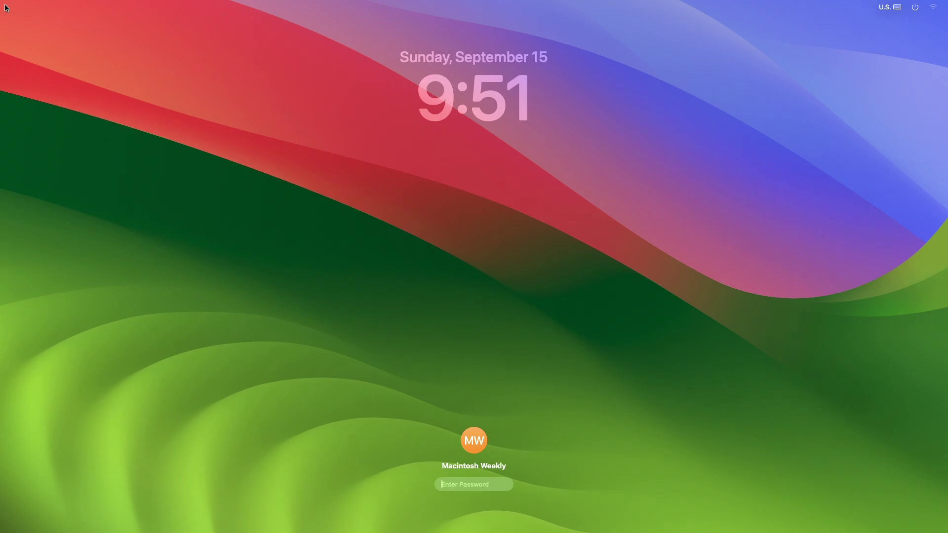
Enter the account password at the login window to reach the Finder desktop.
{"action": "type", "text": "****"}
{"action": "key", "text": "Return"}
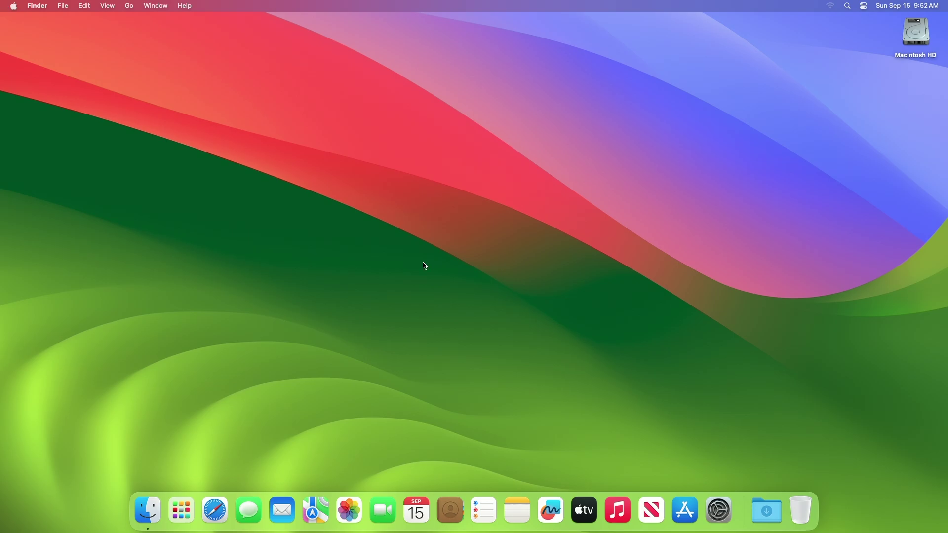
Launch System Settings from the Dock and go to the General pane.
{"action": "left_click", "coordinate": [724, 501]}
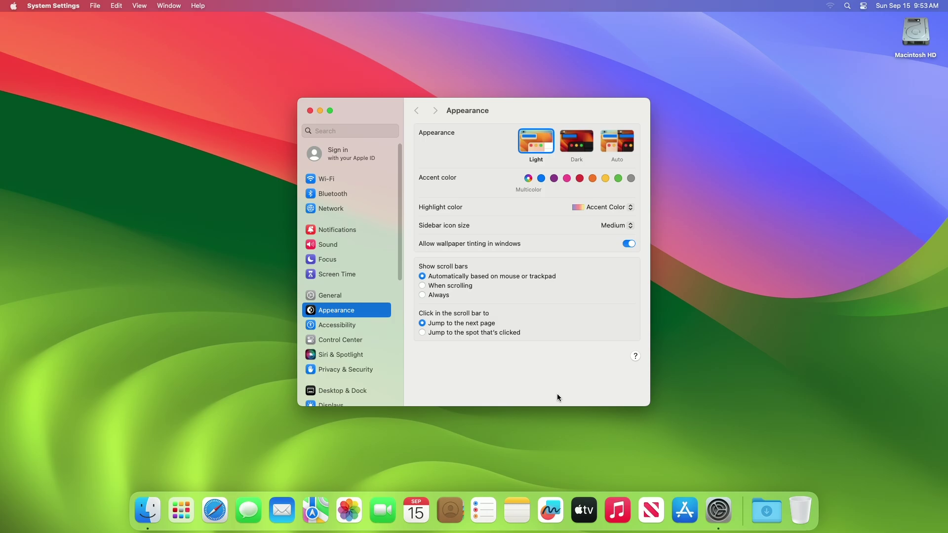
{"action": "left_click", "coordinate": [352, 294]}
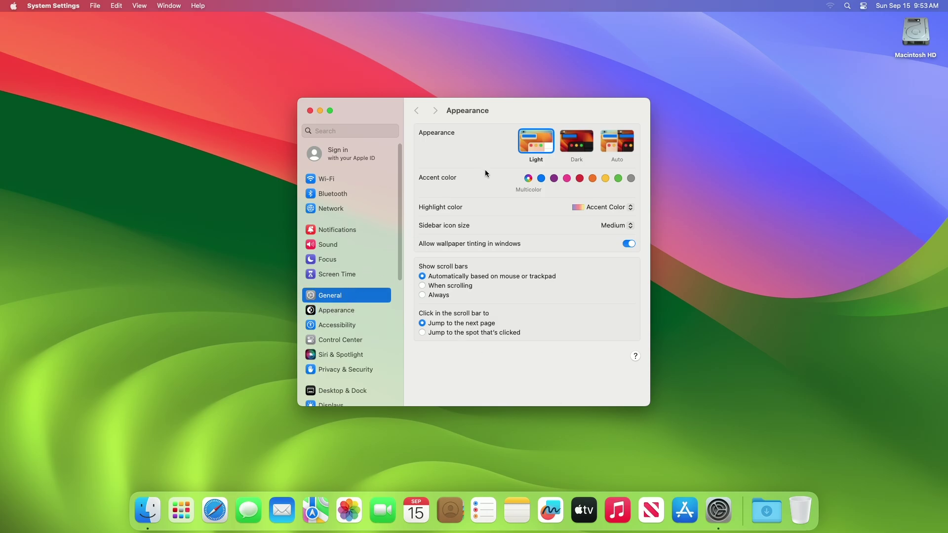